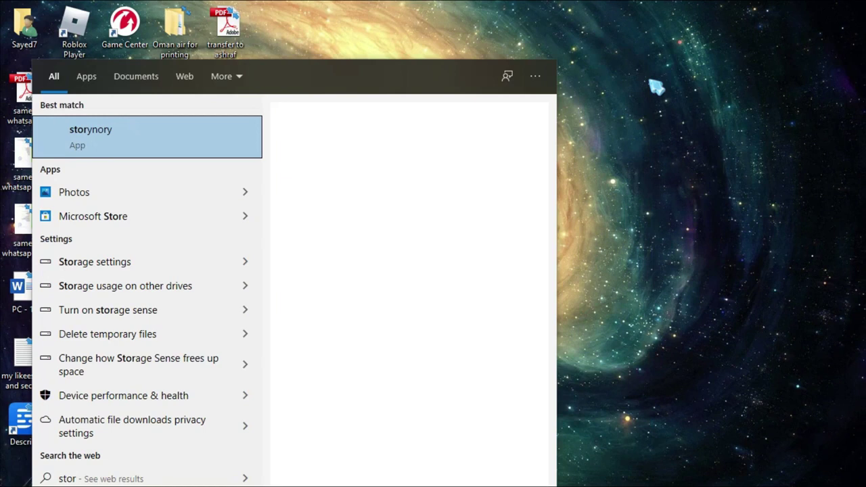
# Step: Open the Microsoft Store, find the iTunes app and install it
pyautogui.write('e')
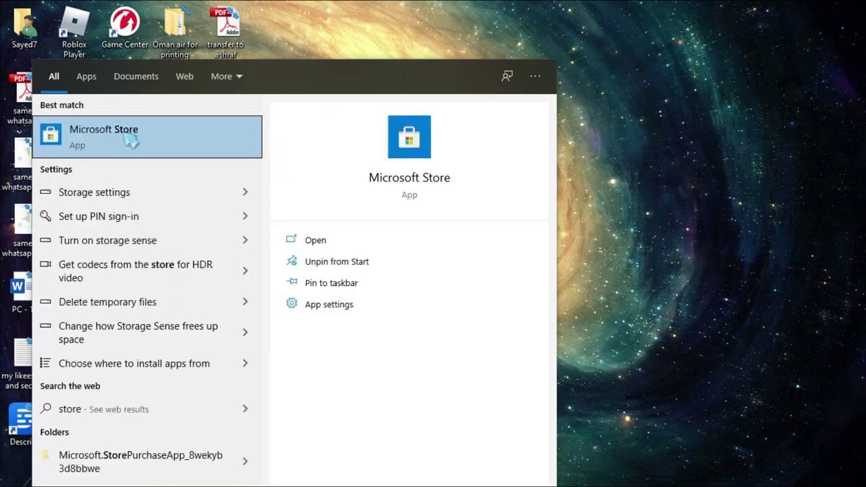
pyautogui.click(94, 140)
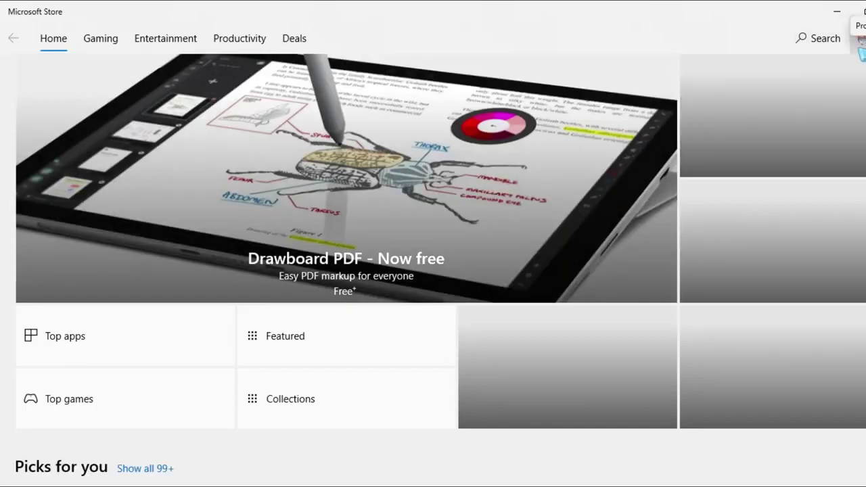
pyautogui.click(809, 40)
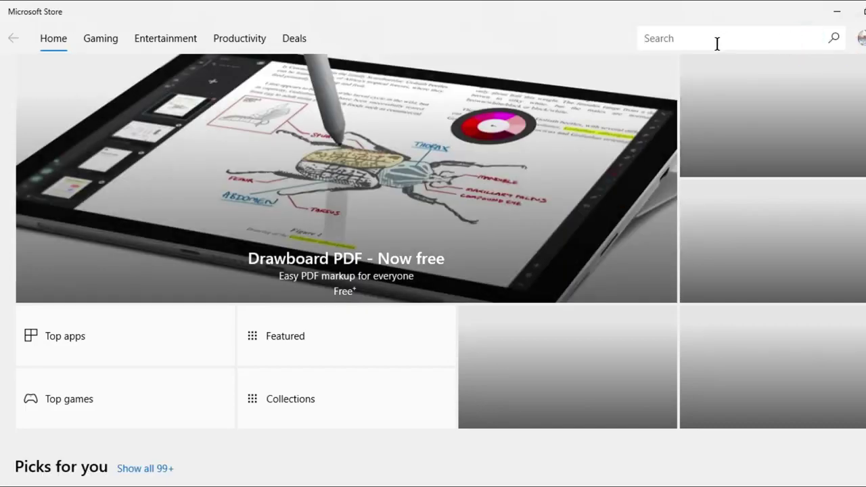
pyautogui.write('itunes')
pyautogui.press('Return')
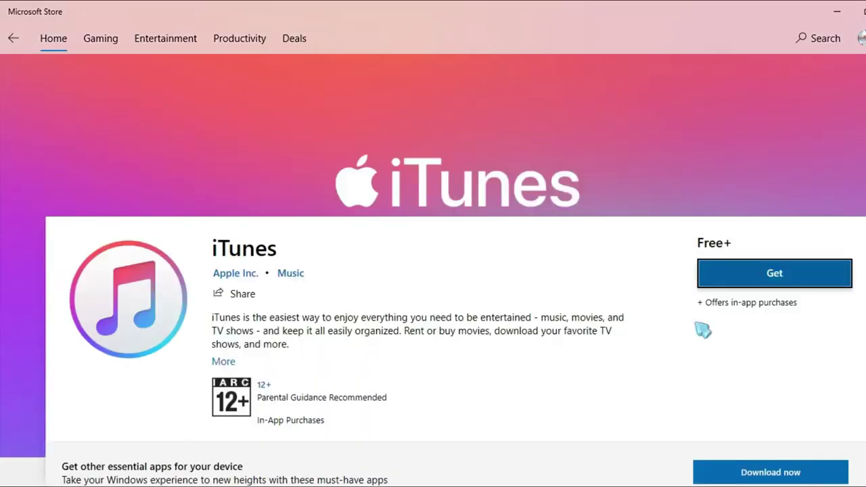
pyautogui.click(789, 279)
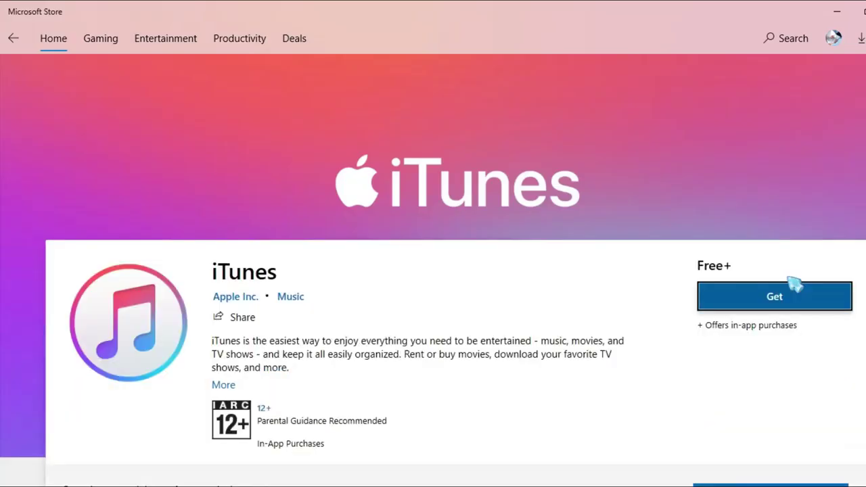
pyautogui.click(792, 285)
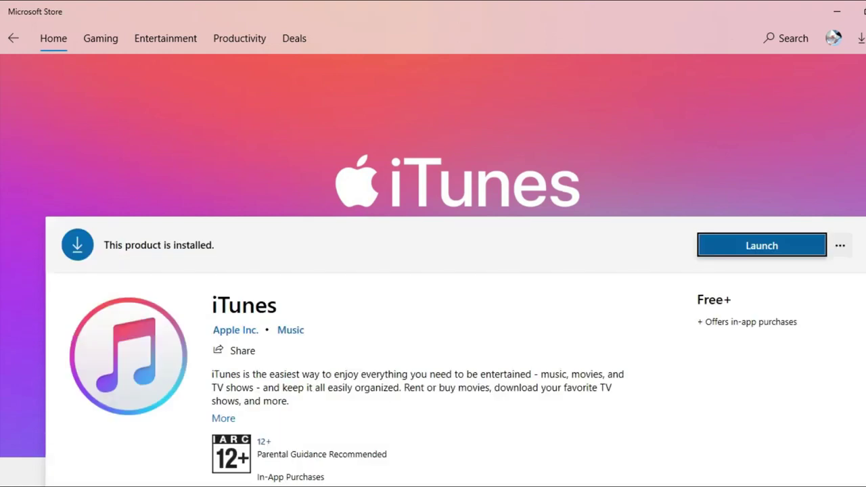
# Step: Launch iTunes, accept its software license agreement and agree to share library details with Apple
pyautogui.click(785, 253)
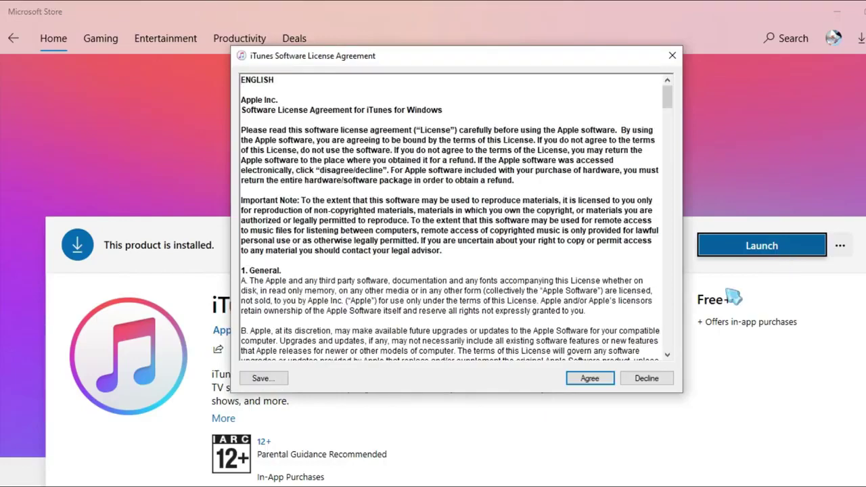
pyautogui.click(597, 379)
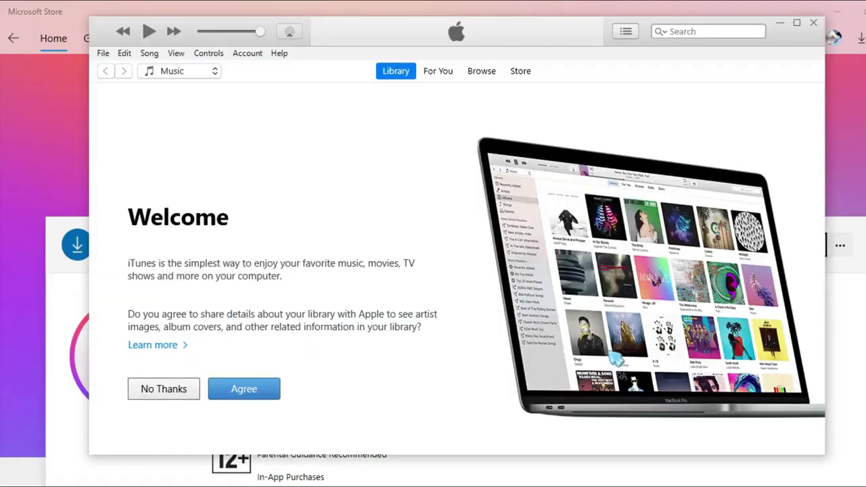
pyautogui.click(272, 399)
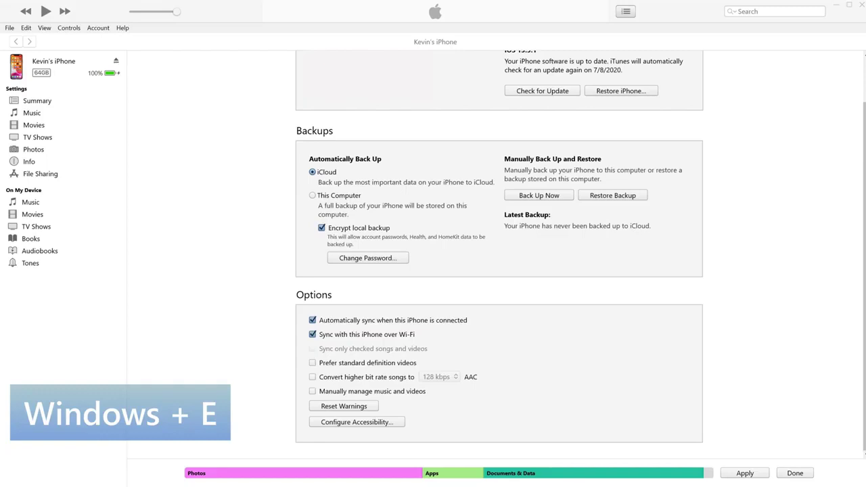
# Step: Open the PC's Music folder in File Explorer and transfer the five song files from the desktop into it
pyautogui.press('super+e')
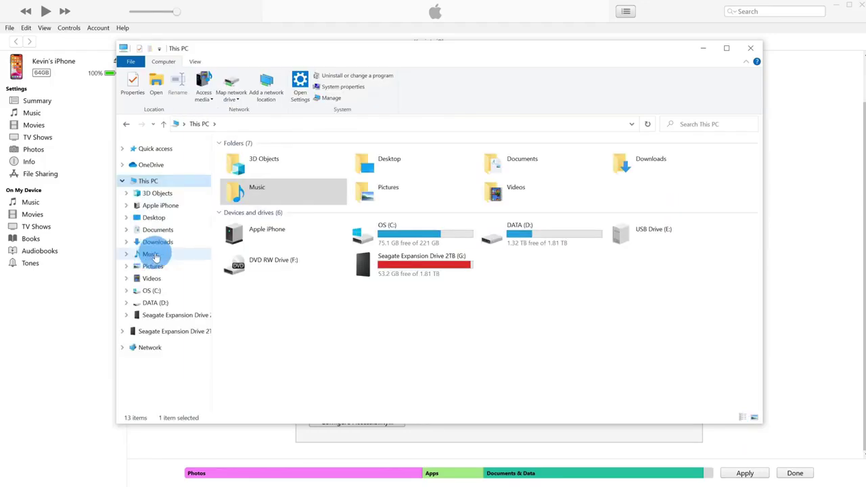
pyautogui.click(151, 255)
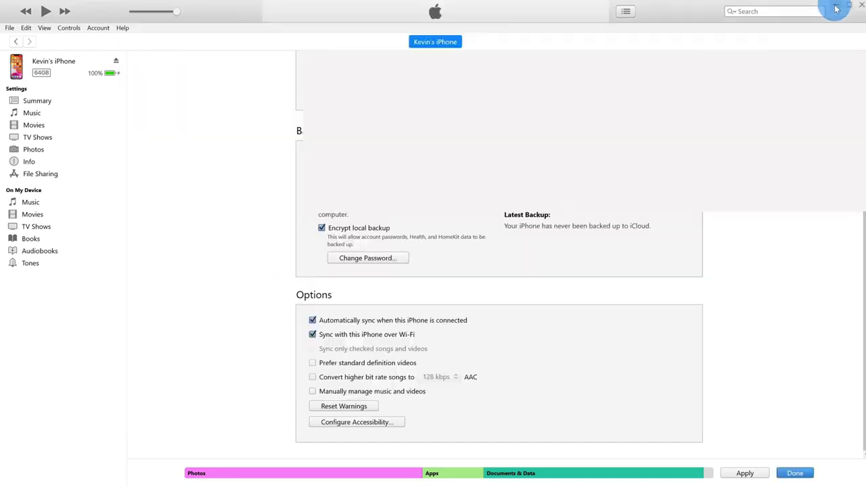
pyautogui.click(831, 5)
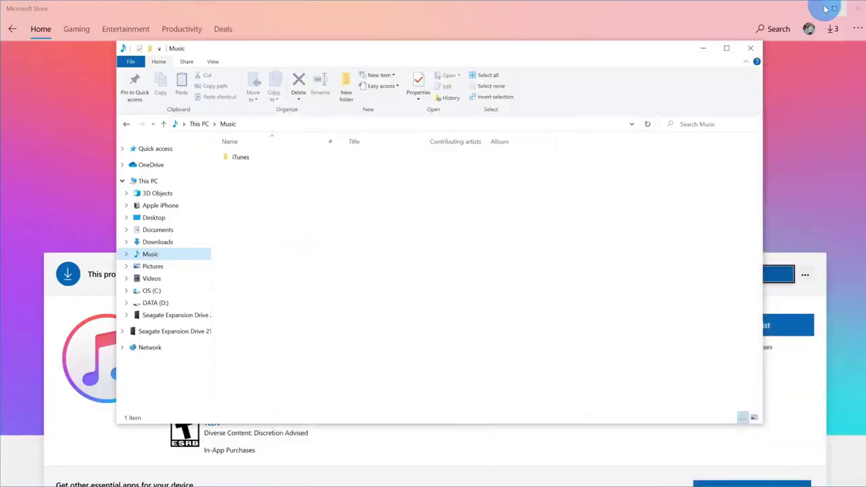
pyautogui.click(804, 5)
pyautogui.moveTo(74, 279); pyautogui.dragTo(314, 247)
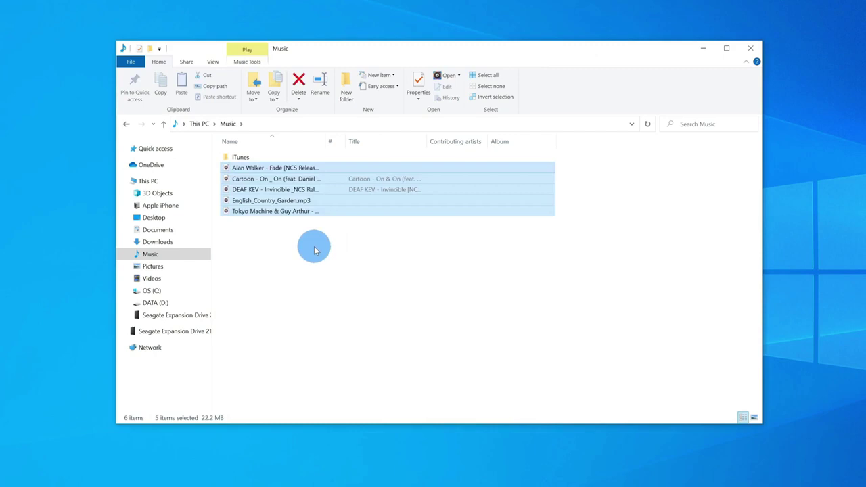
pyautogui.click(314, 250)
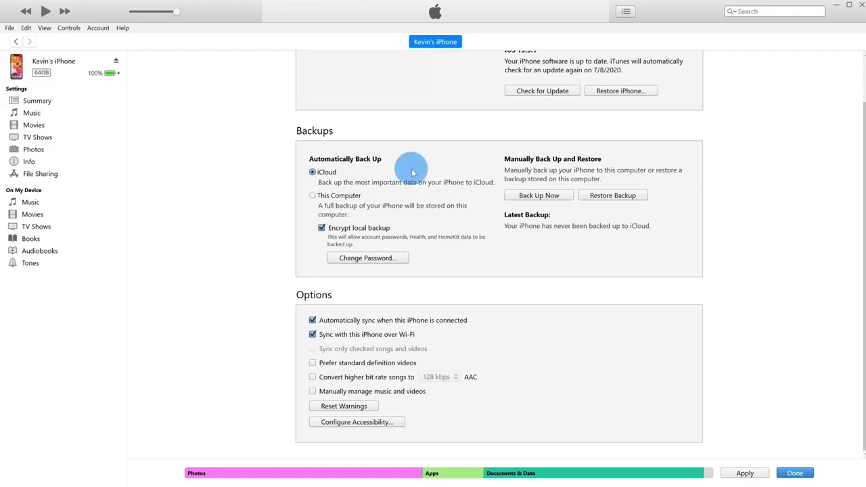
pyautogui.click(9, 28)
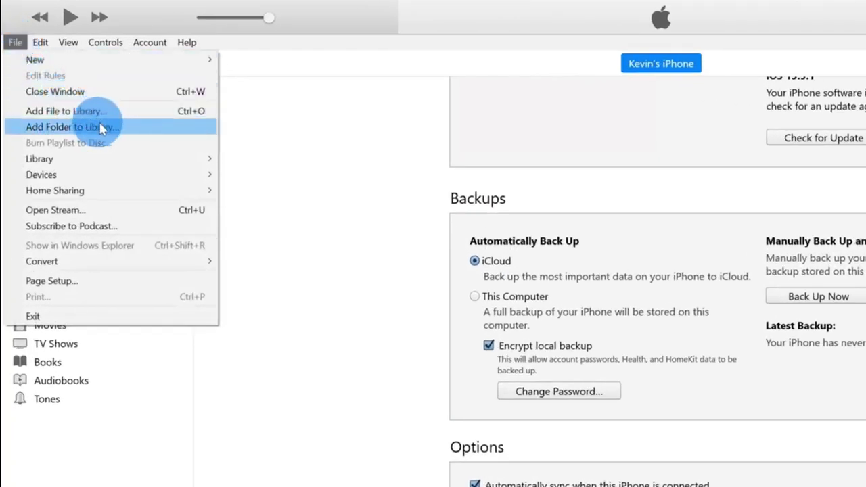
pyautogui.click(99, 126)
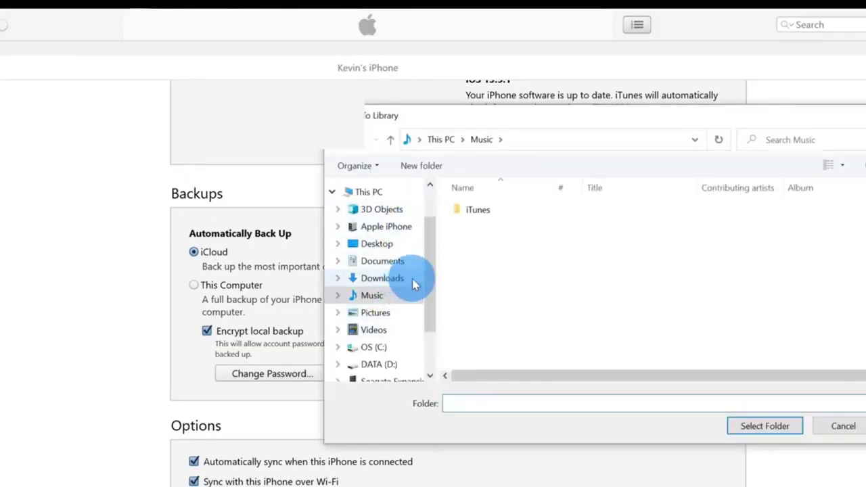
pyautogui.click(844, 426)
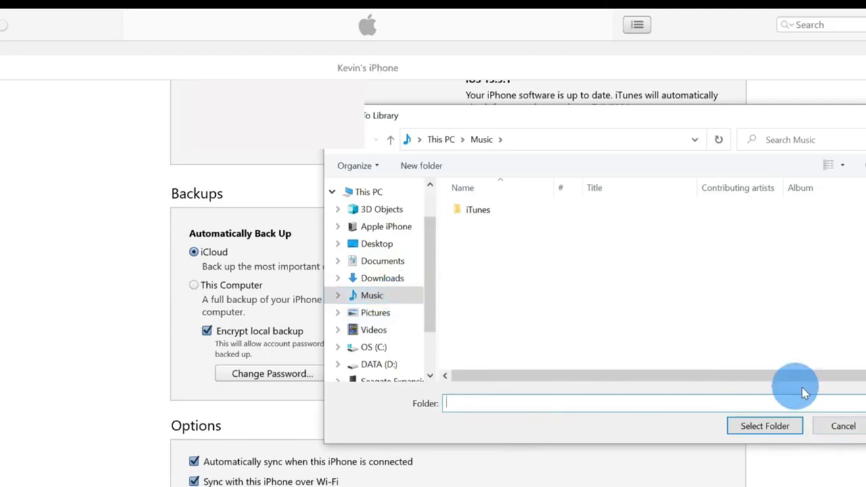
pyautogui.click(839, 425)
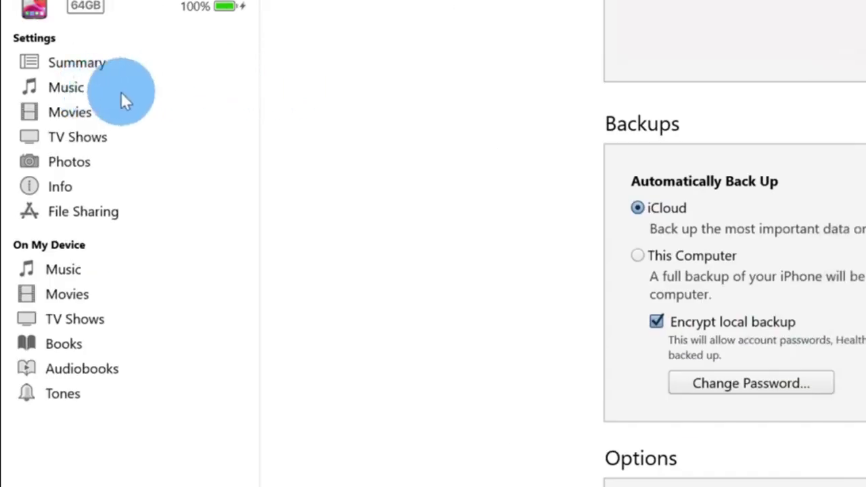
# Step: Enable music syncing of the entire music library for the connected iPhone and start the sync
pyautogui.click(99, 85)
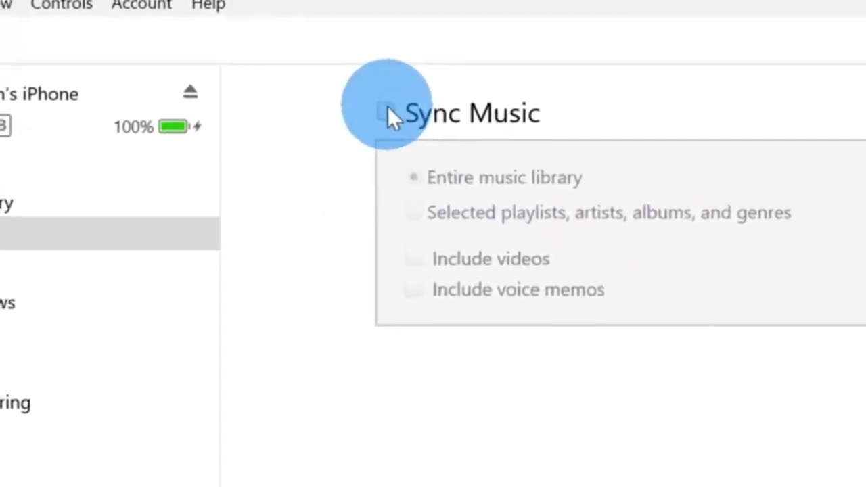
pyautogui.click(385, 113)
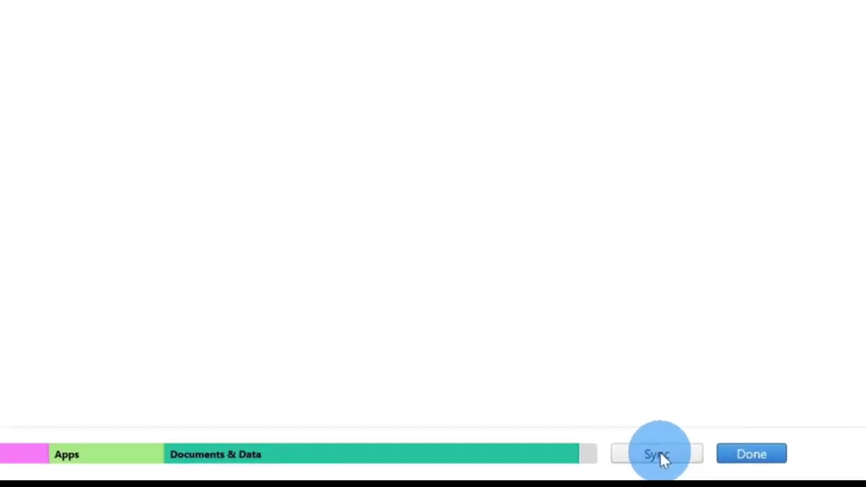
pyautogui.click(660, 454)
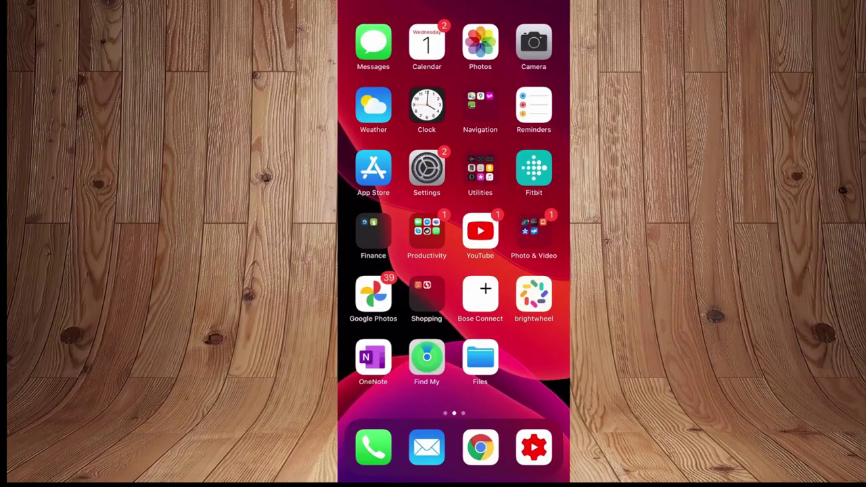
# Step: Search for "music" on the iPhone, open the Music app and check the recently added songs in its library
pyautogui.moveTo(480, 231); pyautogui.dragTo(481, 325)
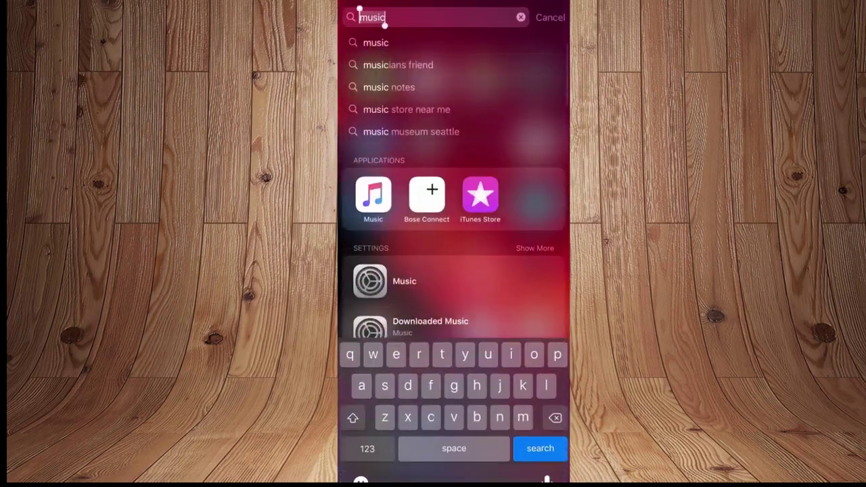
pyautogui.write('music')
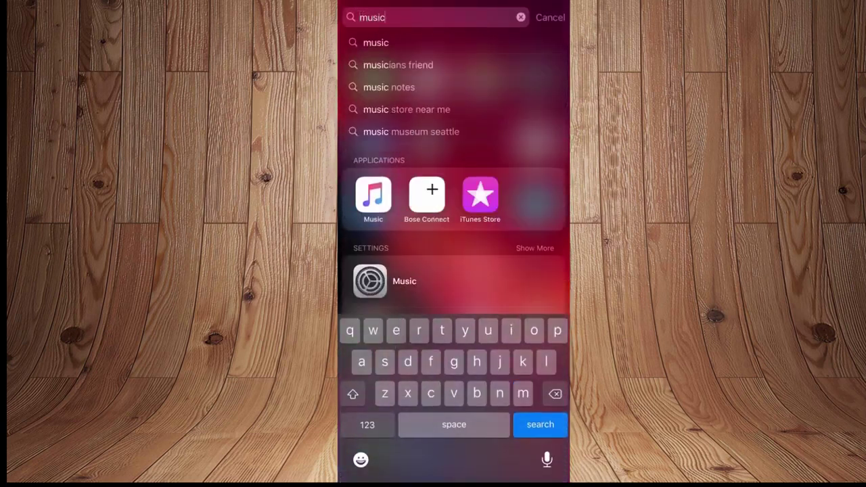
pyautogui.click(373, 196)
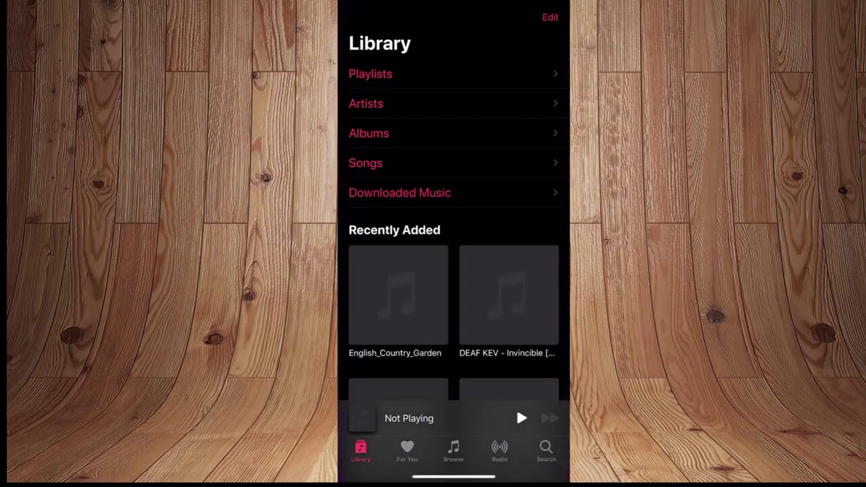
pyautogui.scroll(-3, 453, 271)
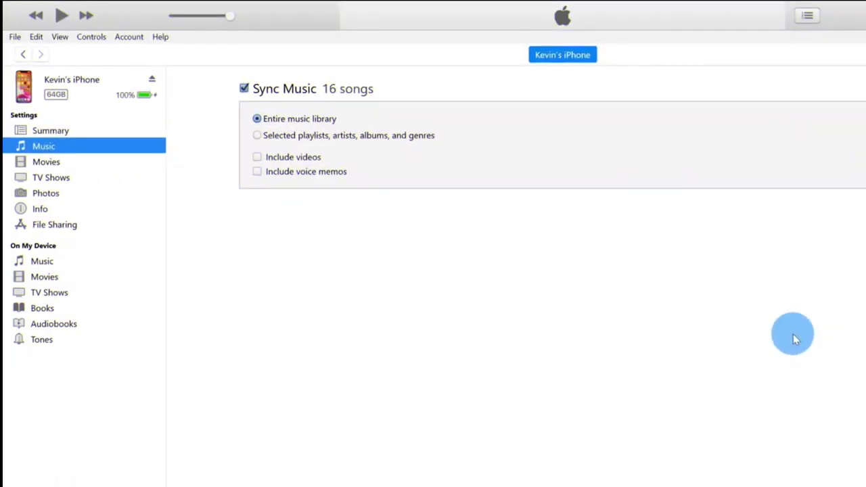
# Step: Turn on manual management of music and videos for the iPhone and apply the changed settings
pyautogui.click(112, 132)
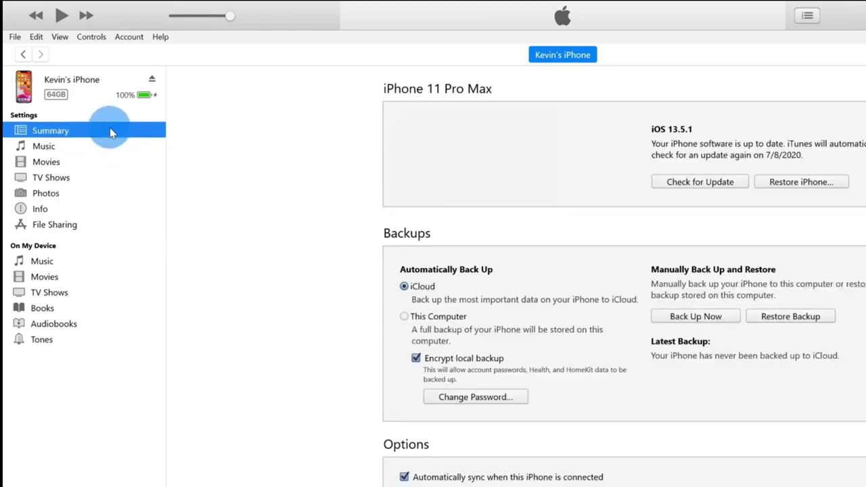
pyautogui.scroll(-2, 467, 400)
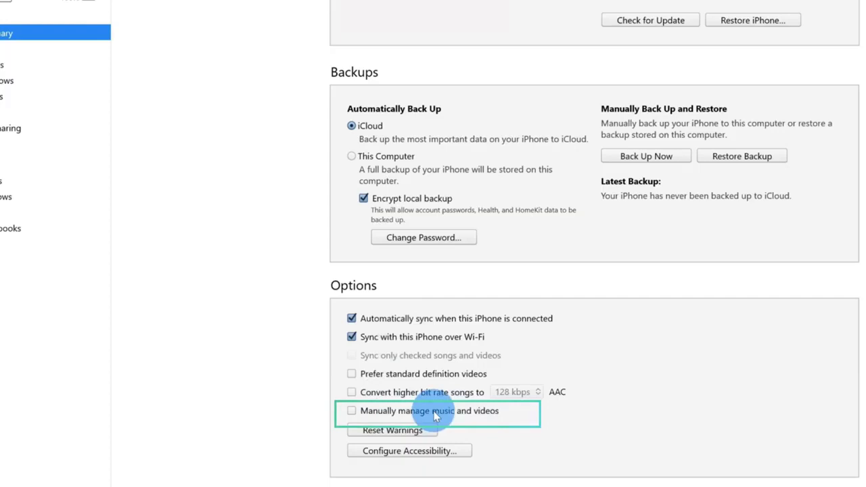
pyautogui.click(353, 412)
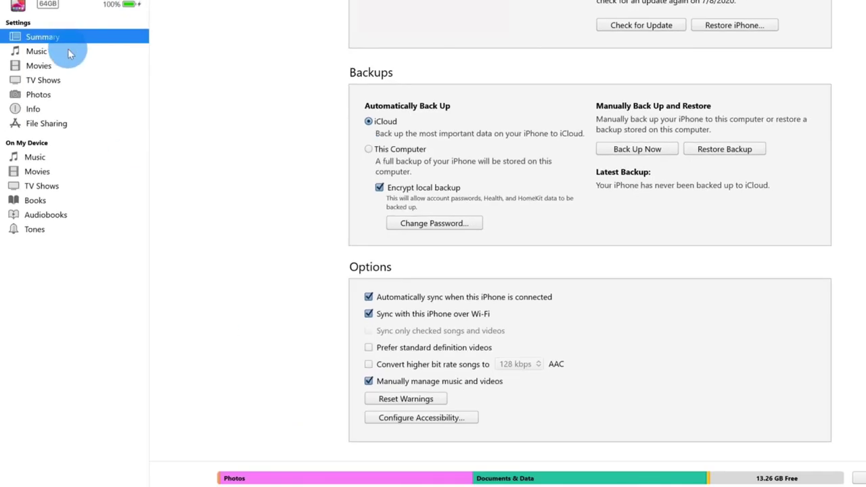
pyautogui.click(70, 53)
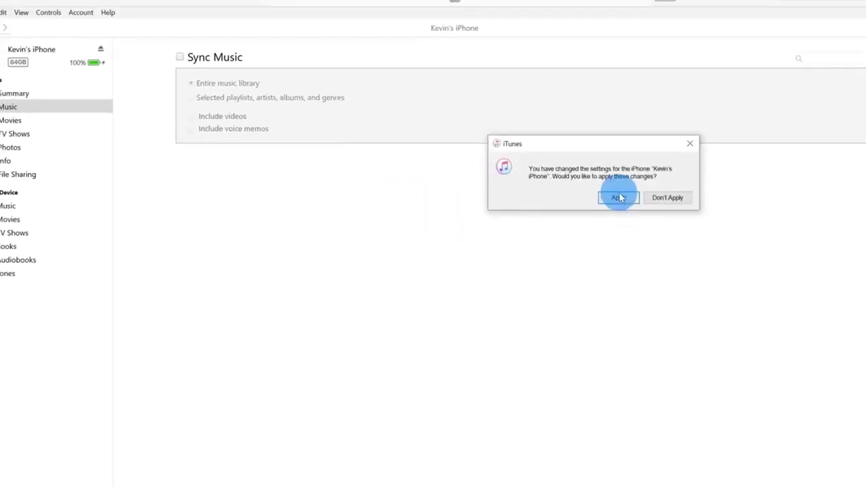
pyautogui.click(619, 197)
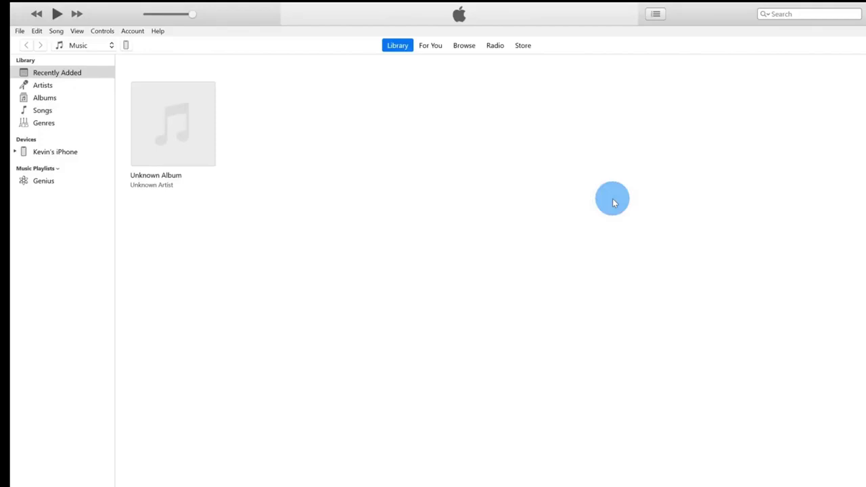
# Step: View the iTunes library by artists and transfer the song "Cartoon - On & On (feat. Daniel Levi) [NCS Release]" to the connected iPhone
pyautogui.click(52, 89)
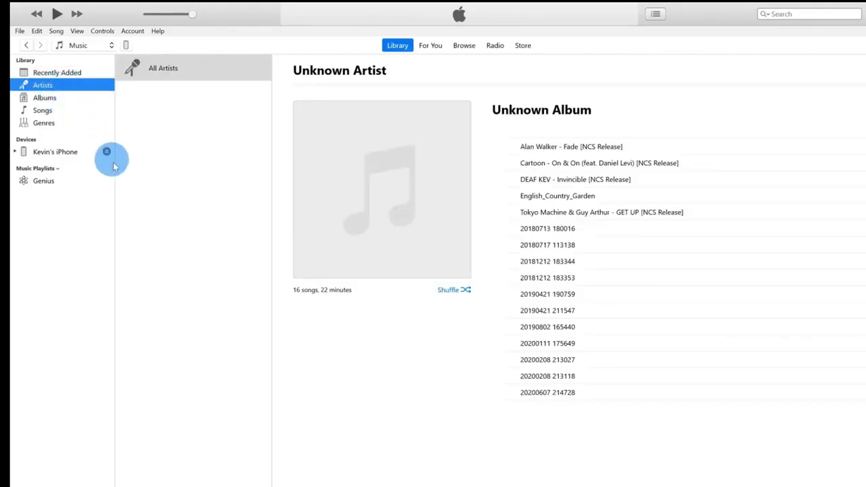
pyautogui.moveTo(622, 146)
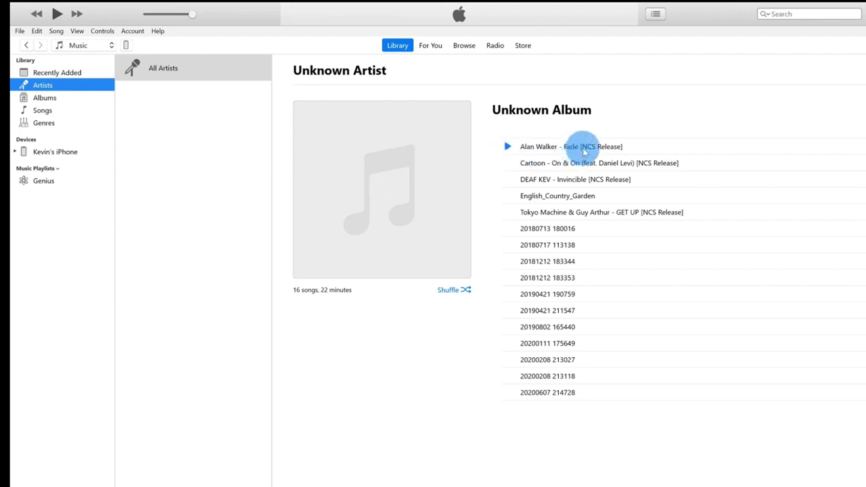
pyautogui.moveTo(603, 162); pyautogui.dragTo(80, 155)
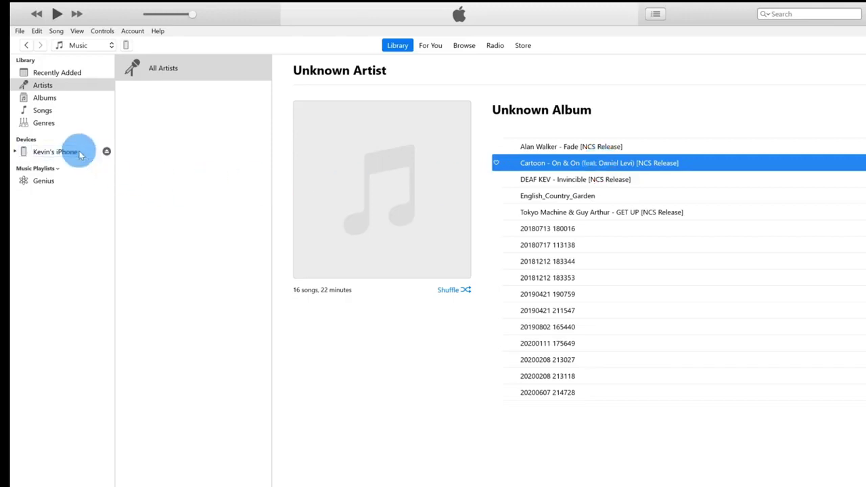